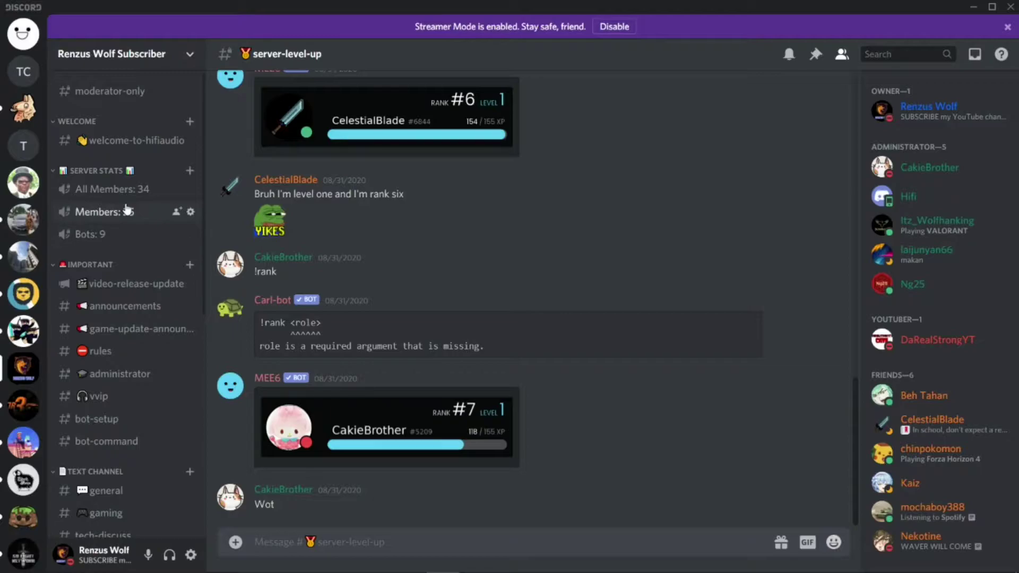
- Switch to the ServerStats page on top.gg in Chrome and start inviting the bot
click(979, 7)
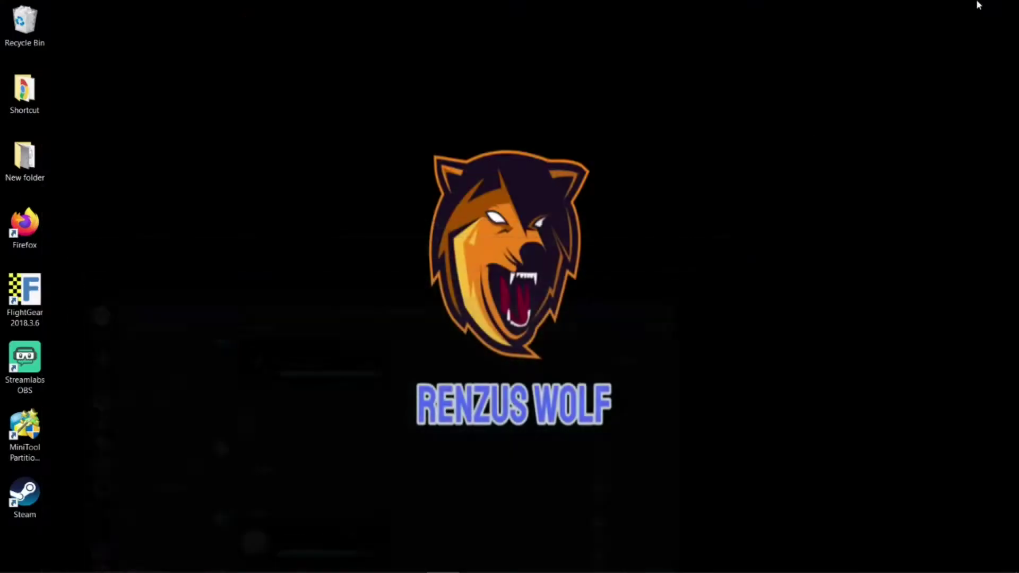
mouse_move(123, 566)
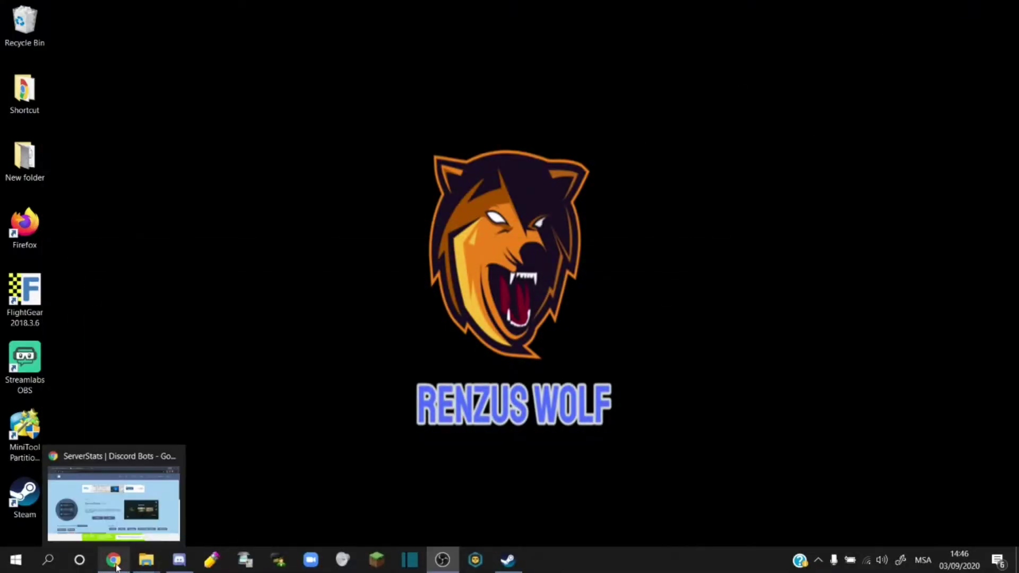
click(106, 526)
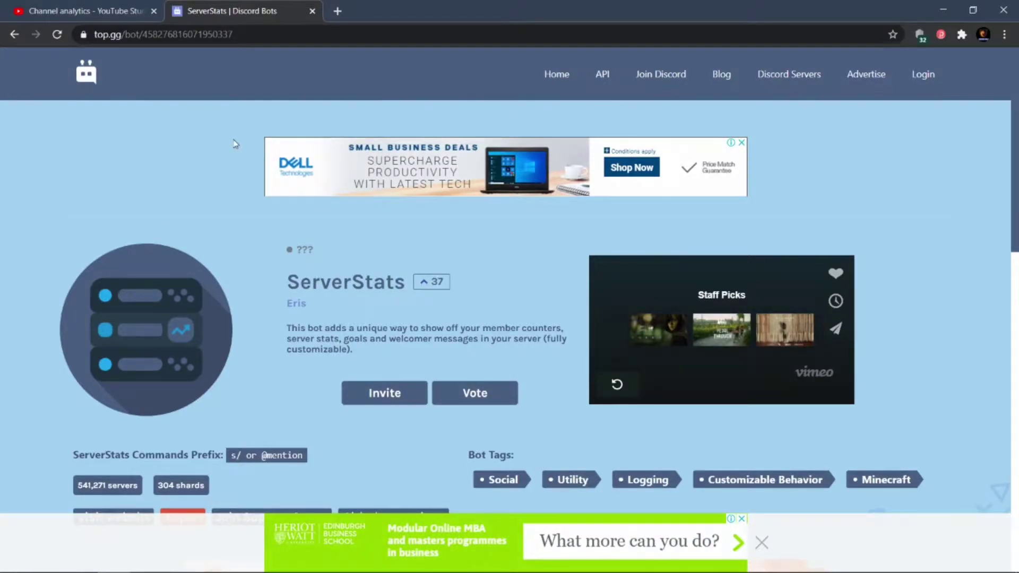
click(416, 400)
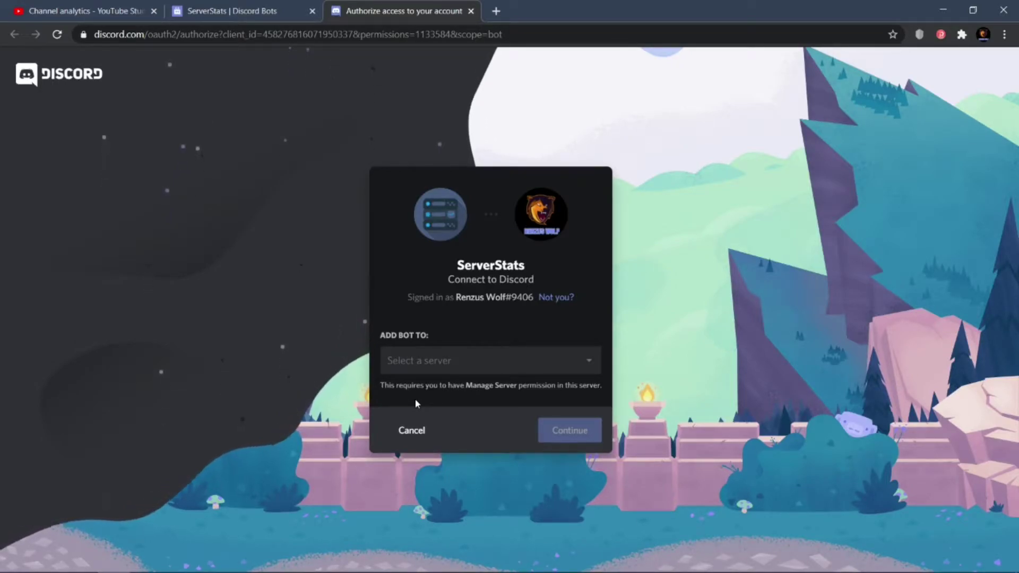
- Choose Test Channel as the server for ServerStats and authorize the bot with all requested permissions
click(527, 363)
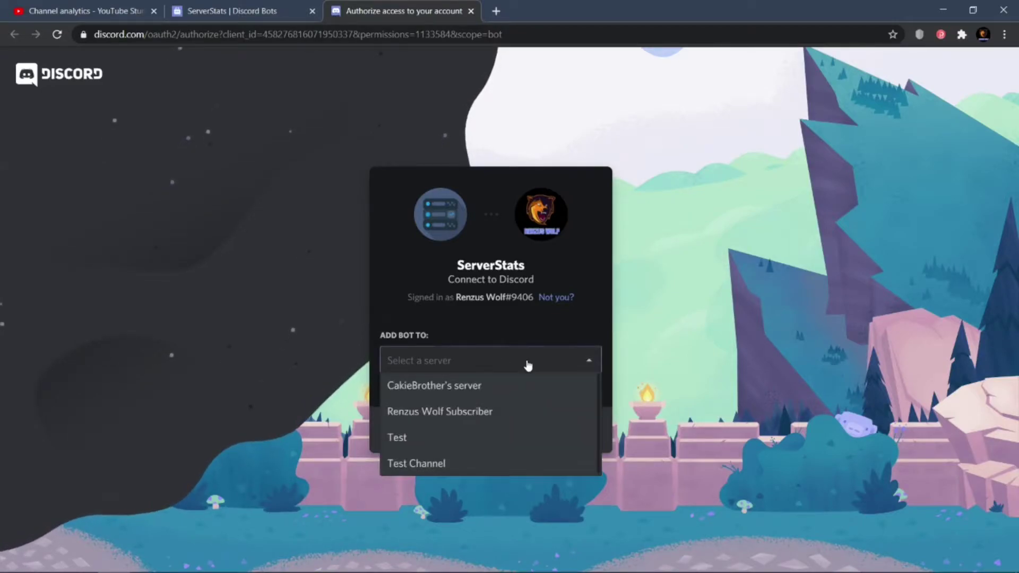
click(429, 465)
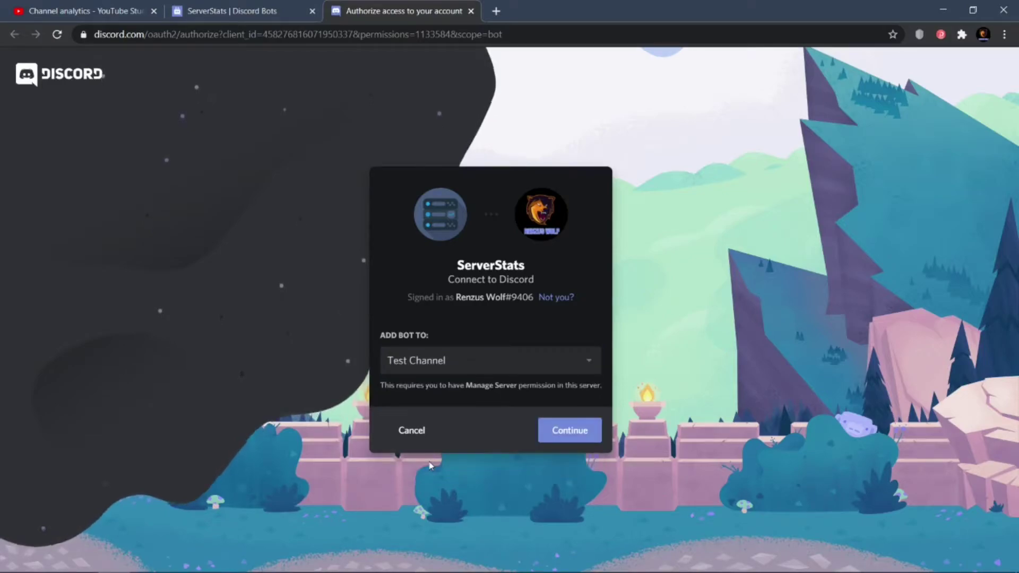
click(572, 432)
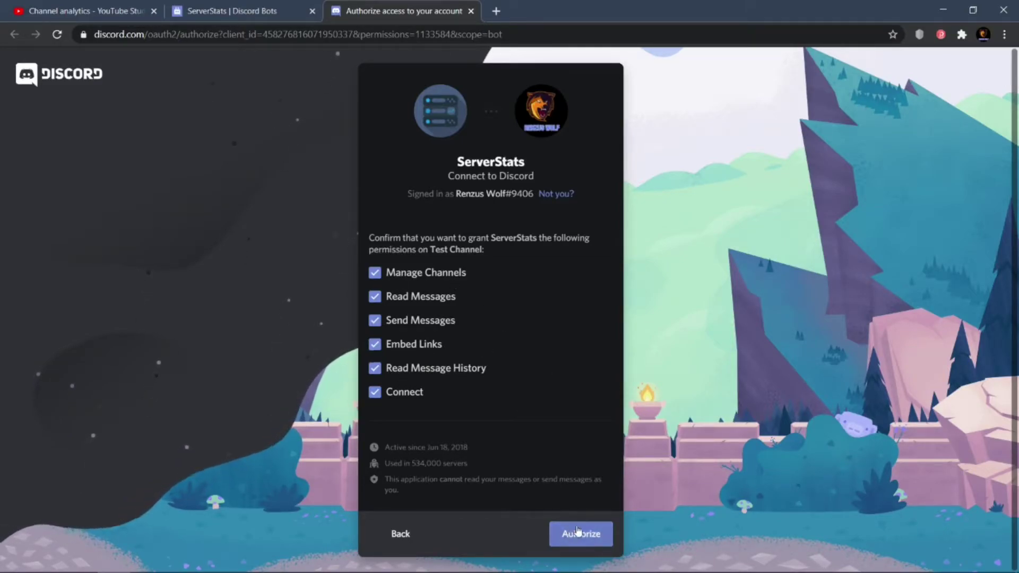
click(588, 540)
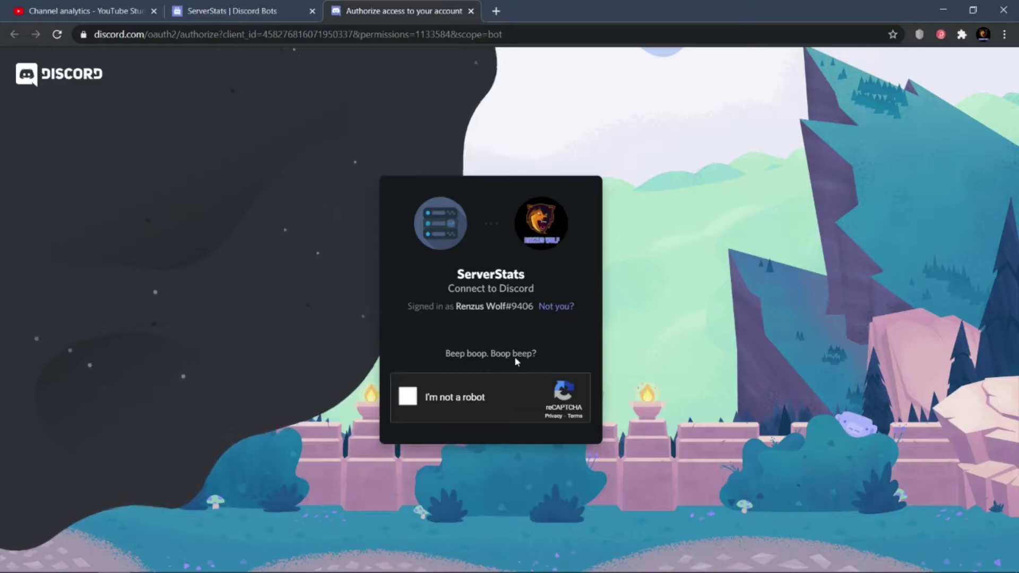
- Complete the reCAPTCHA by marking the traffic light squares and skipping the bicycles challenge
right_click(497, 400)
key(Escape)
click(407, 399)
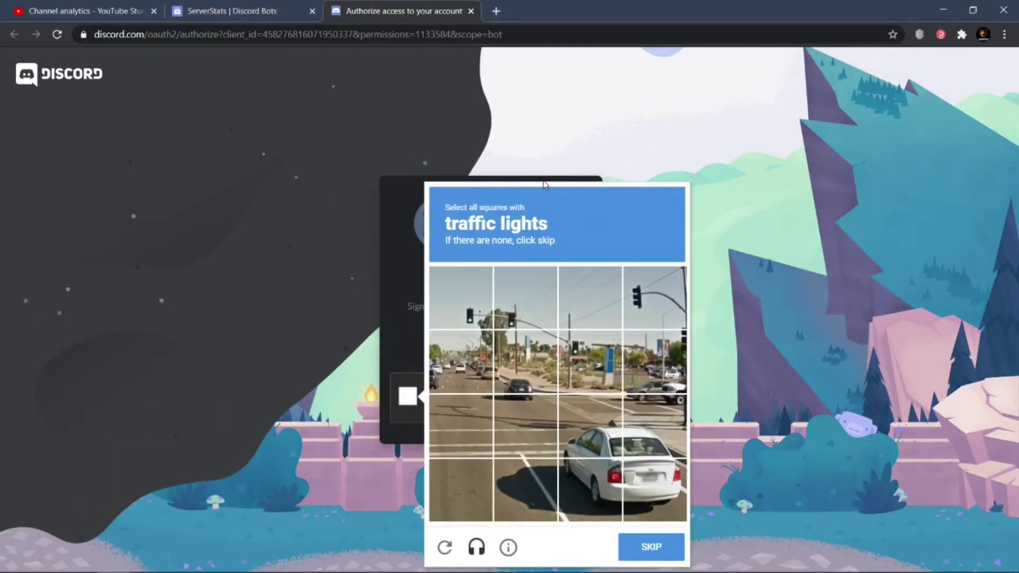
click(467, 295)
click(525, 297)
click(589, 361)
click(662, 292)
click(654, 362)
click(636, 555)
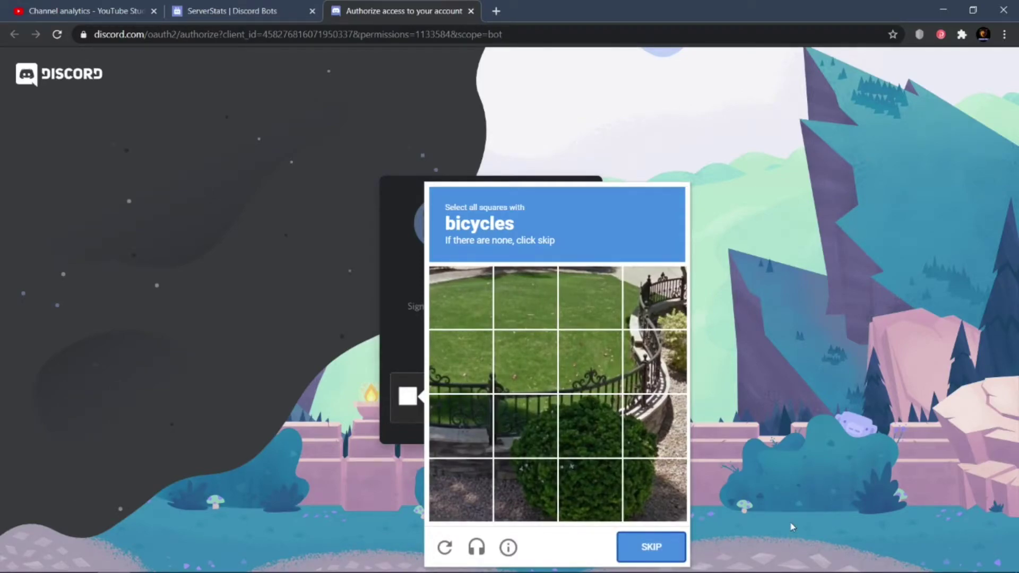
click(645, 537)
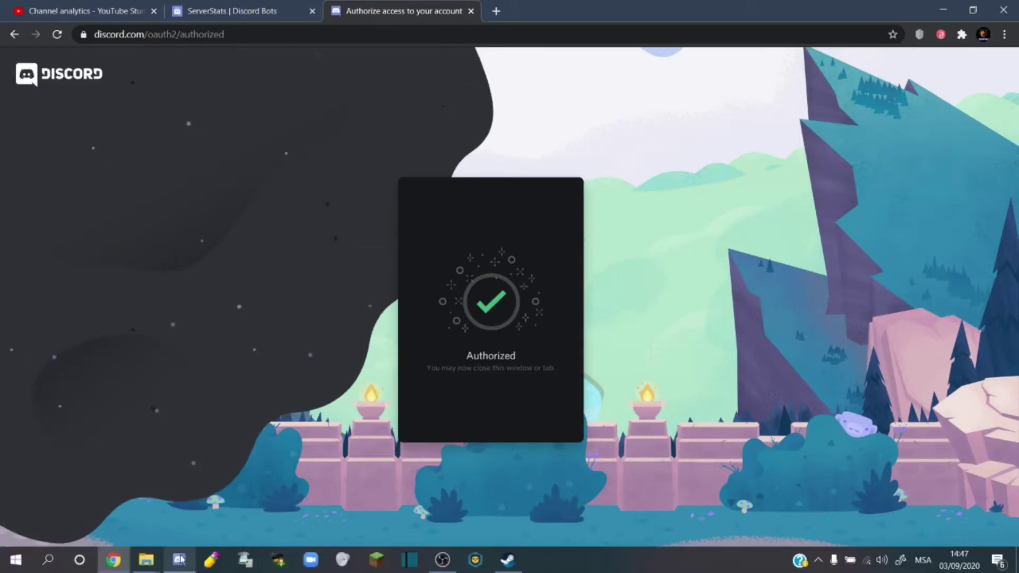
- Switch to the Discord app and send s/help in the bot-setup channel of the Test Channel server
click(179, 559)
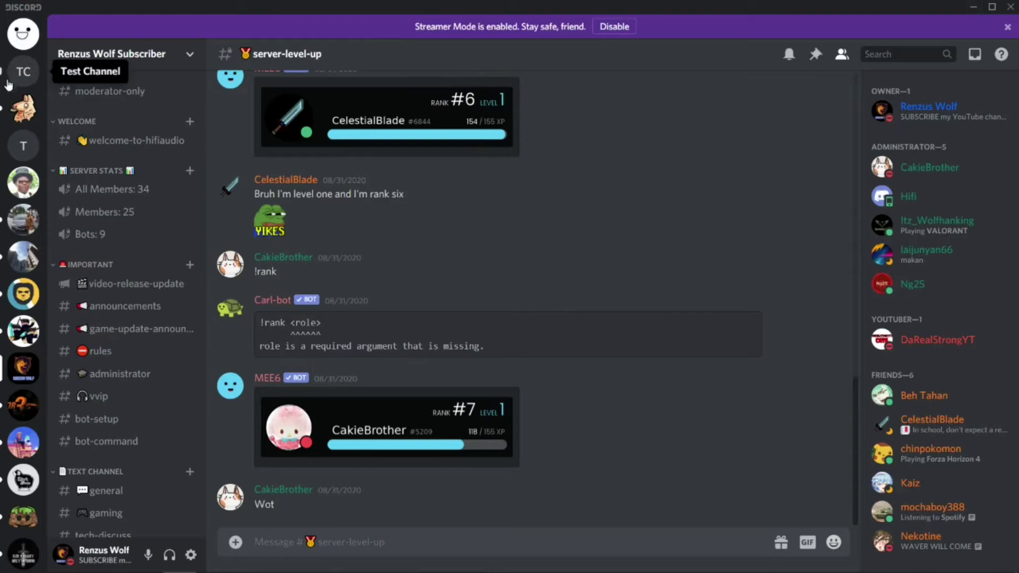
click(23, 72)
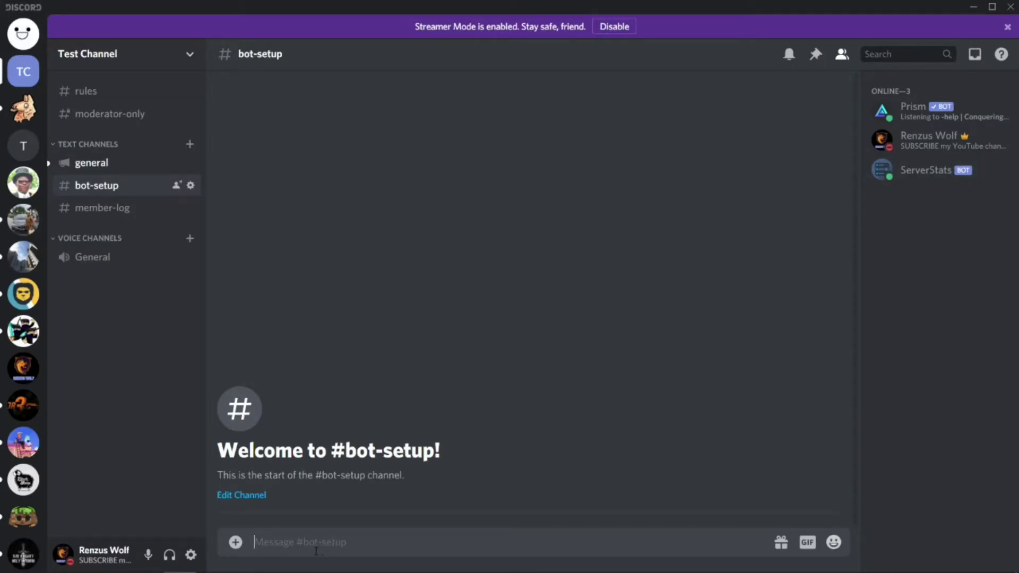
text(s/help)
key(Return)
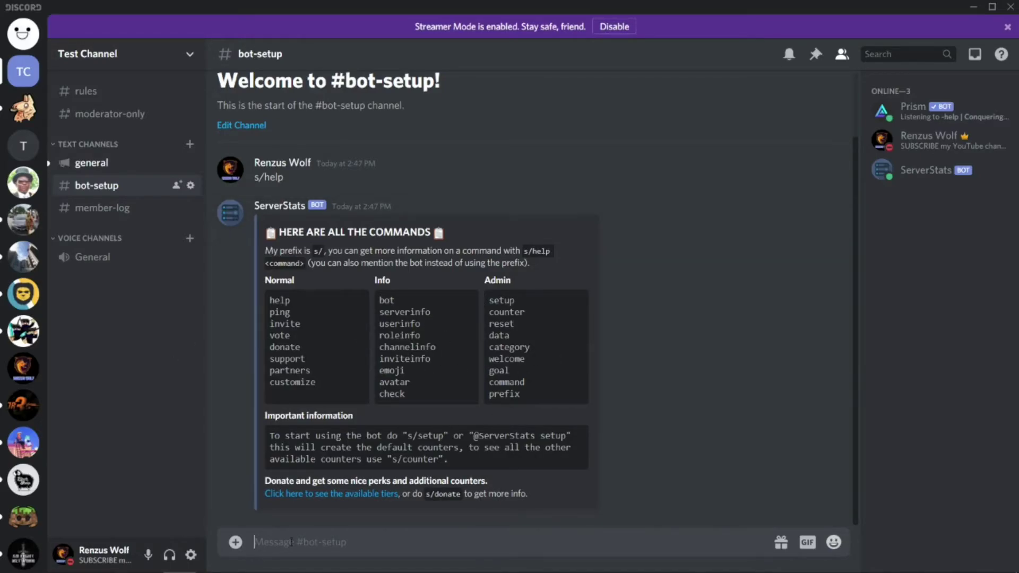
- Run s/setup in the bot-setup channel and answer voice as the counter channel type
text(s/setup)
key(Return)
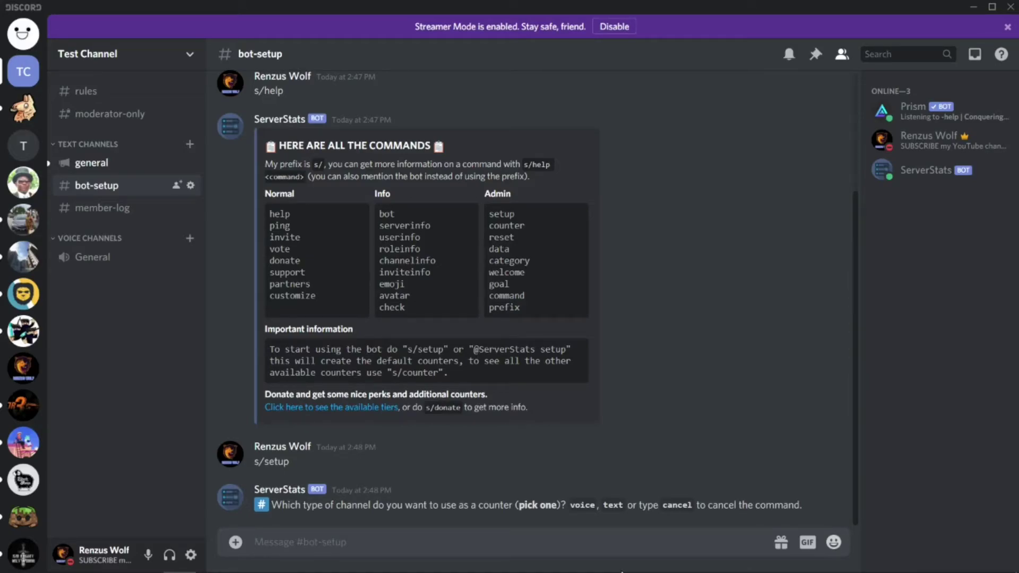
text(voice)
key(Return)
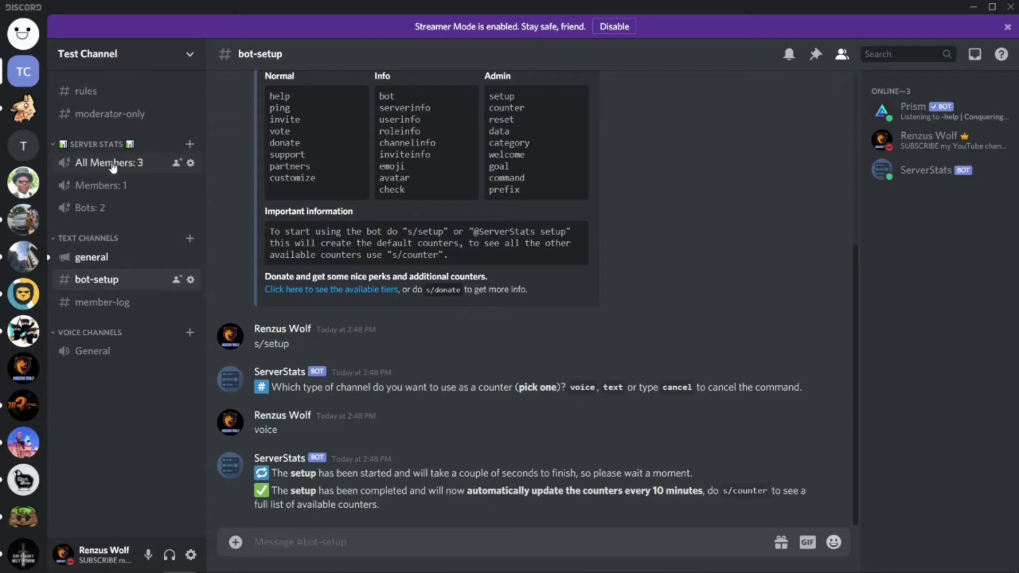
click(191, 163)
click(207, 104)
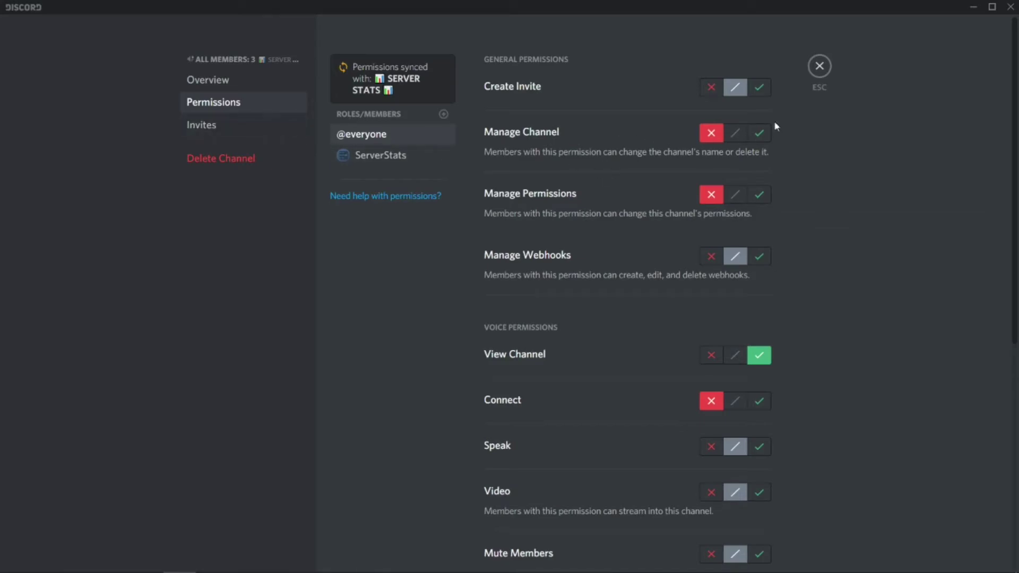
scroll(580, 139, down, 3)
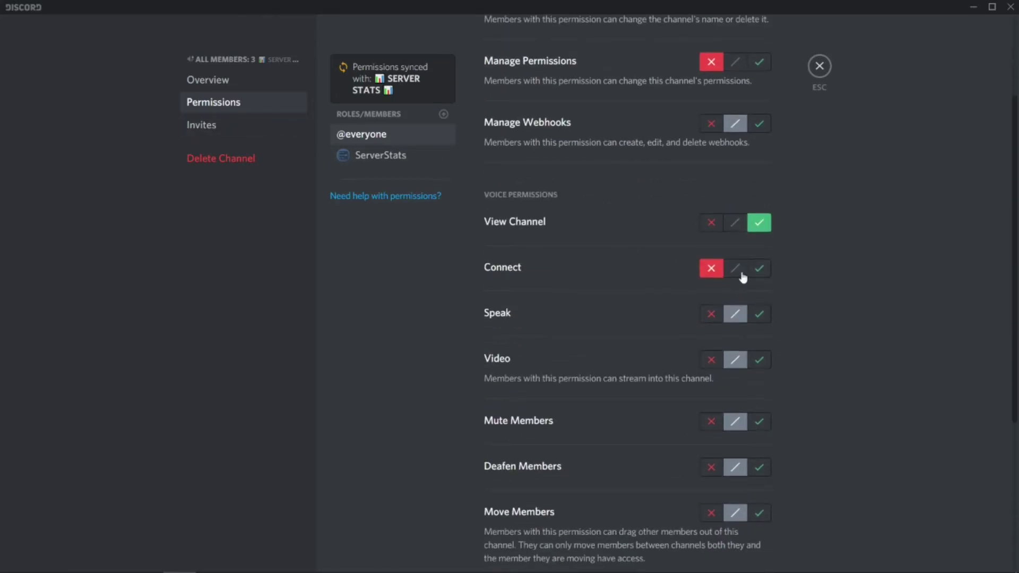
scroll(790, 241, up, 3)
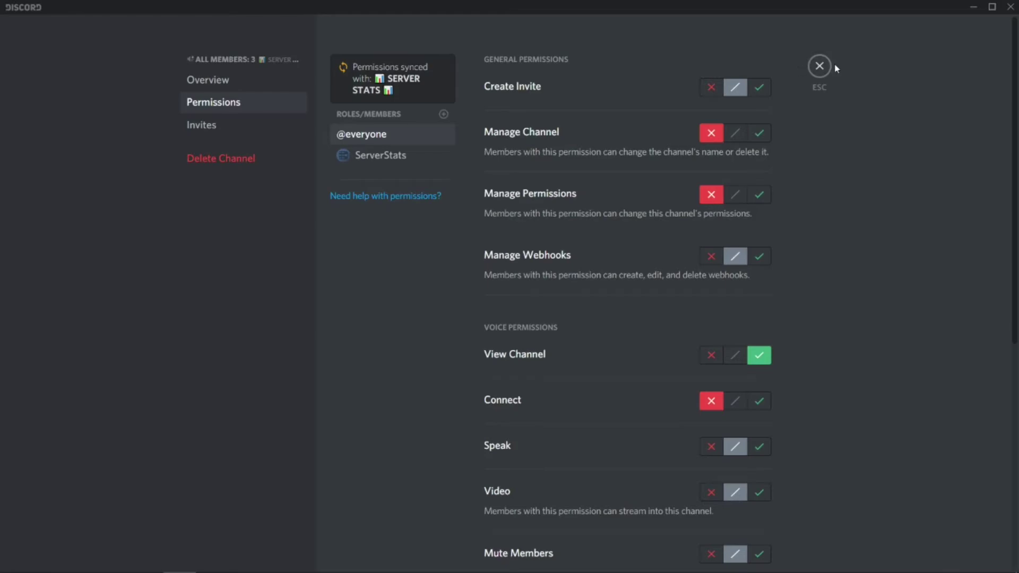
click(819, 67)
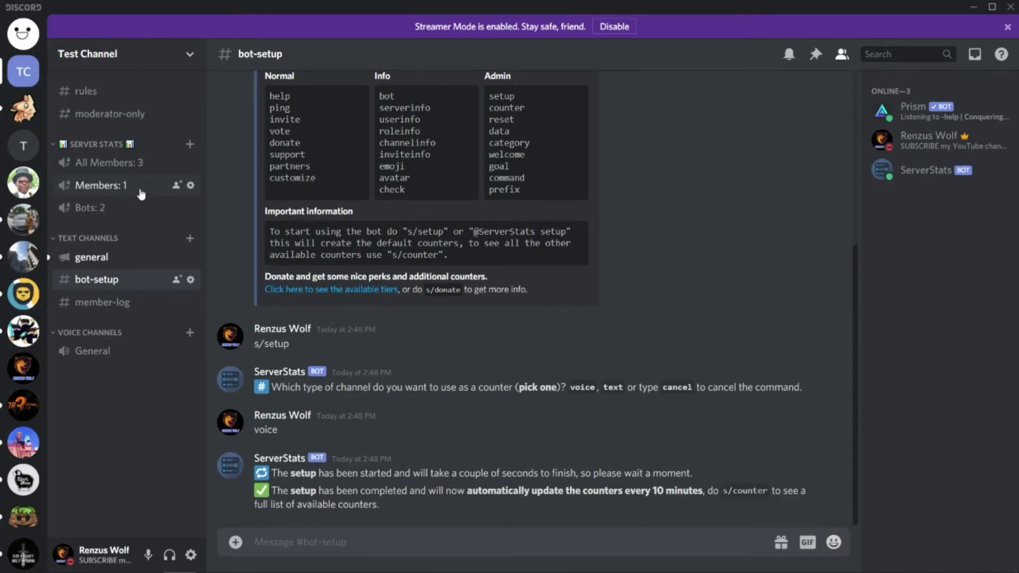
scroll(636, 232, up, 3)
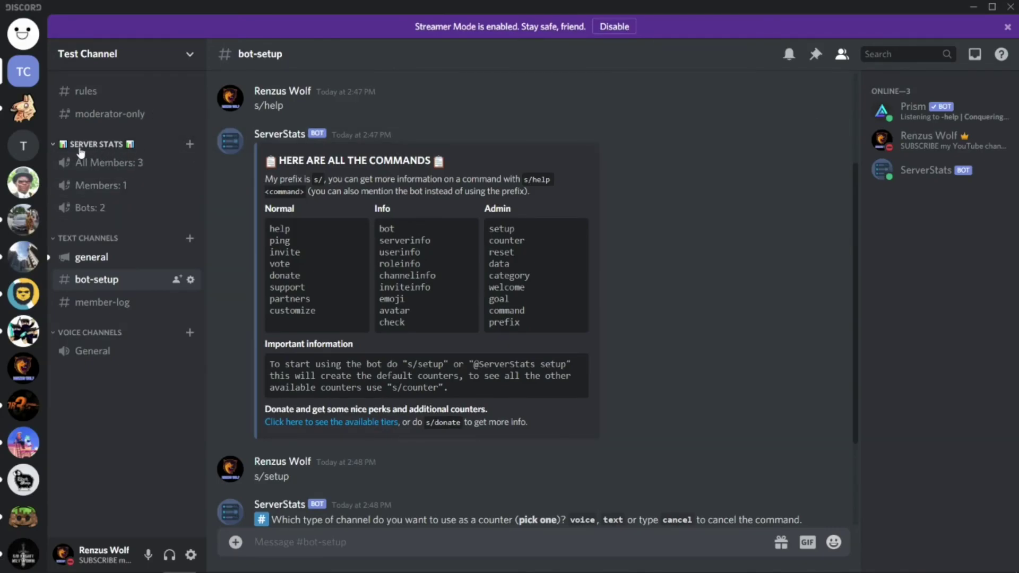
click(61, 148)
click(61, 148)
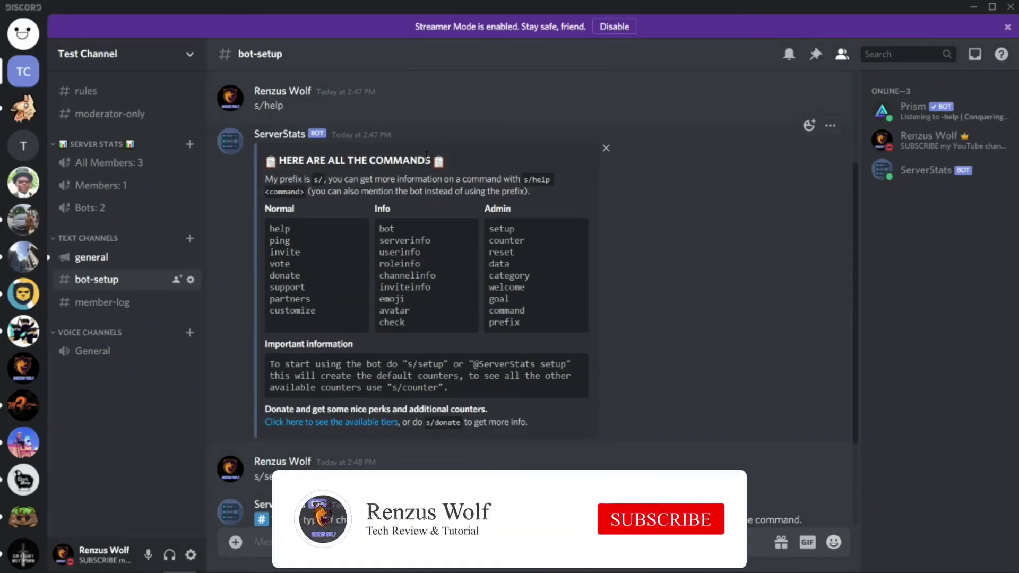